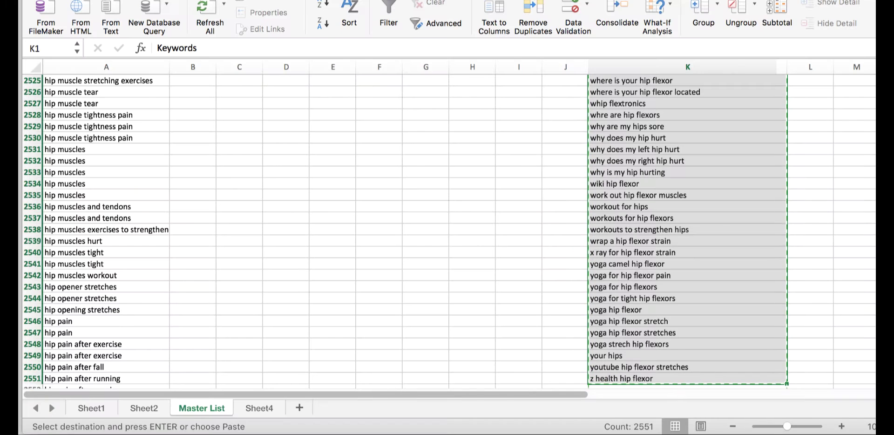
Compare the original keywords in column A with the list in column K up to the first row, and clear the copy selection
click(109, 116)
key(Up)
key(Up)
key(Up)
key(Up)
key(Up)
key(Up)
key(Up)
key(Up)
key(Up)
key(Up)
key(Up)
key(Up)
key(Up)
key(Up)
key(Up)
key(Up)
key(Up)
key(Up)
key(Up)
key(Up)
key(Up)
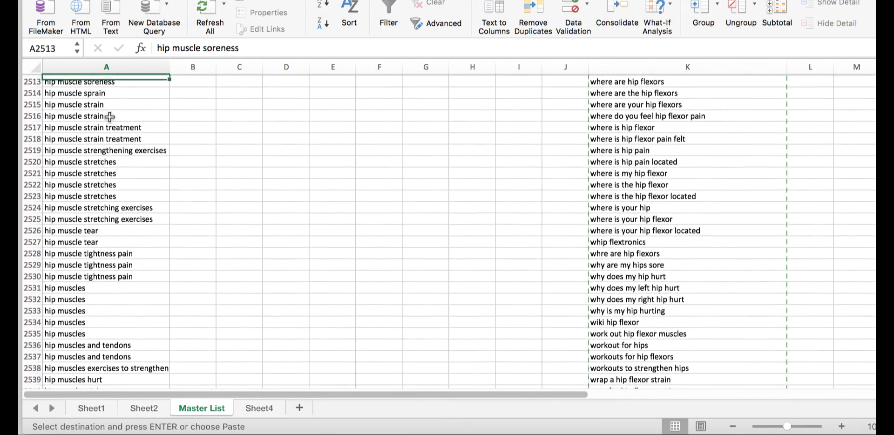
key(Up)
key(Up)
key(Up)
key(Up)
key(Up)
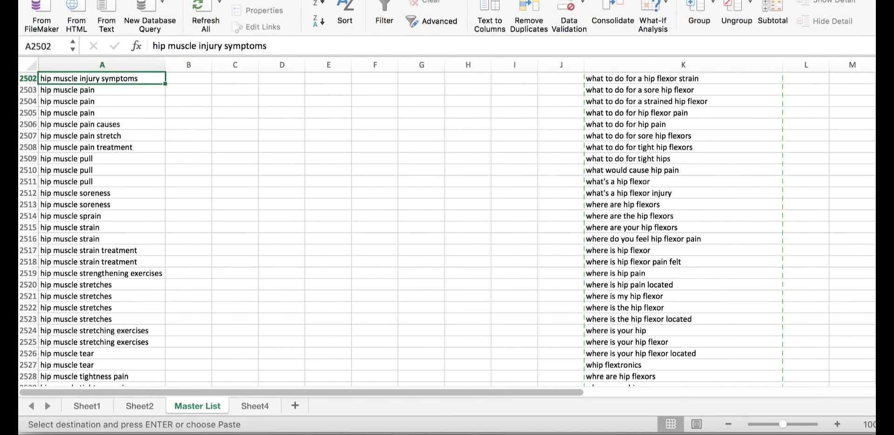
scroll(726, 103, up, 20)
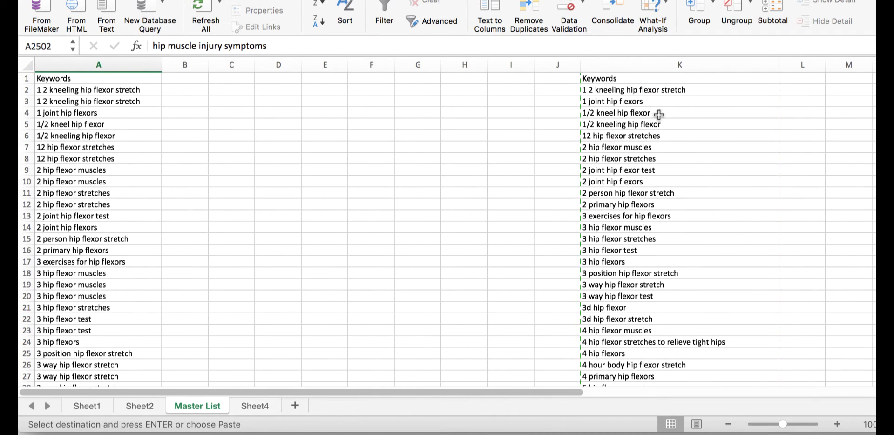
click(658, 113)
key(Escape)
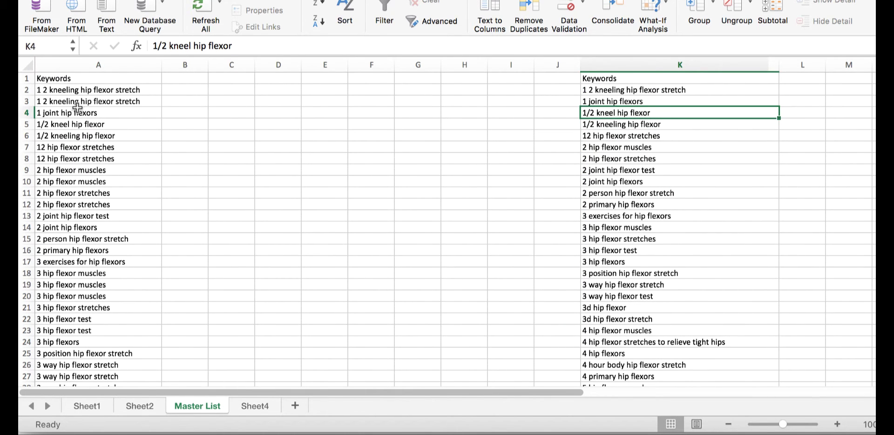
Add a filter to the Keywords column A of the Master List sheet
click(107, 65)
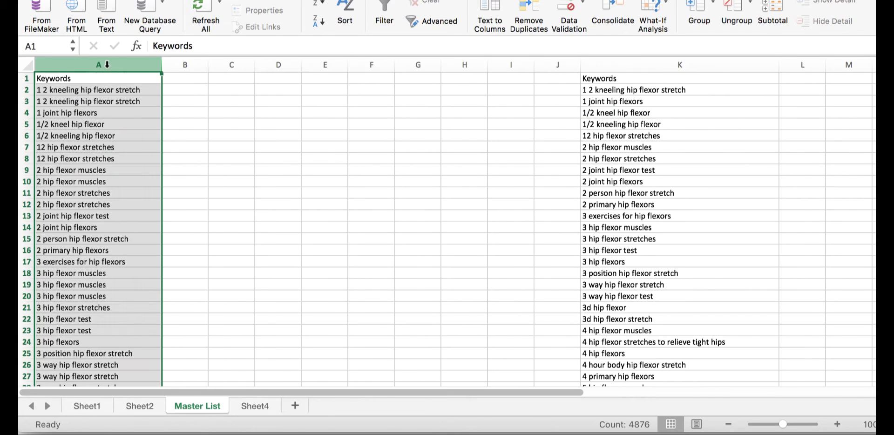
click(383, 14)
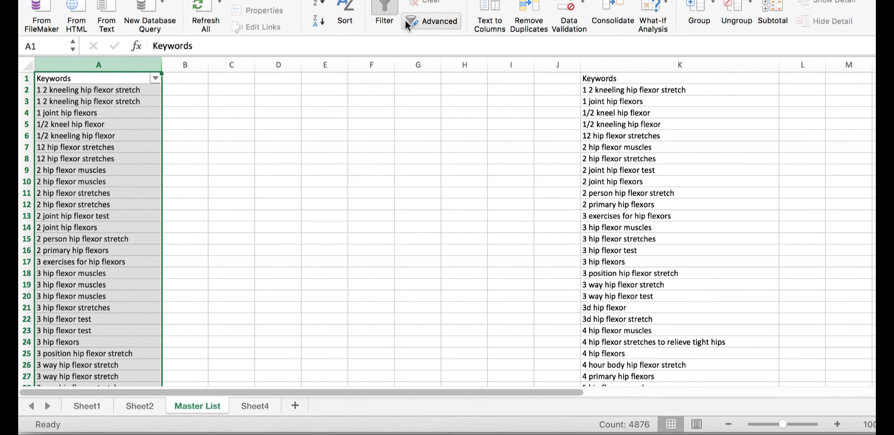
click(429, 22)
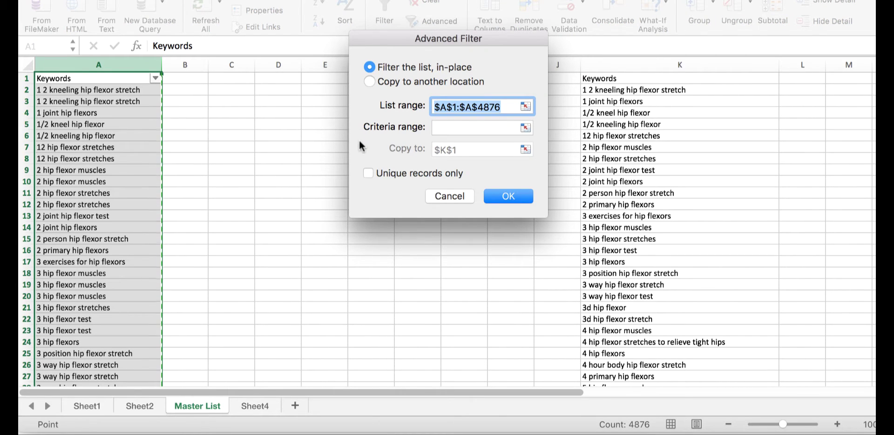
click(368, 173)
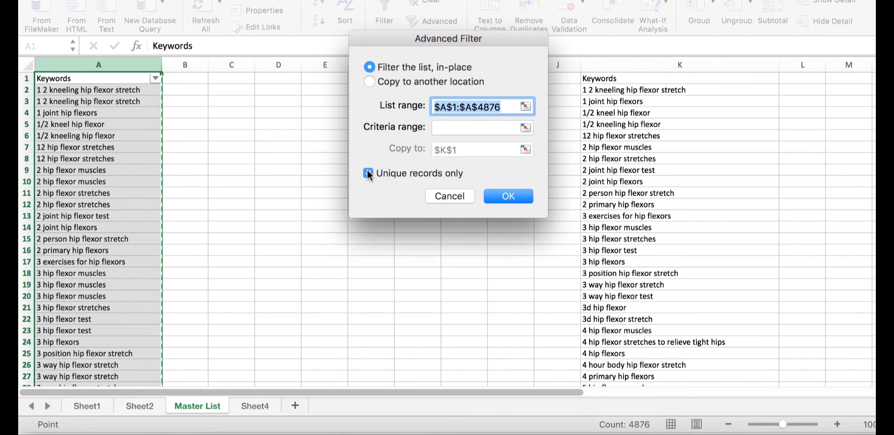
click(370, 81)
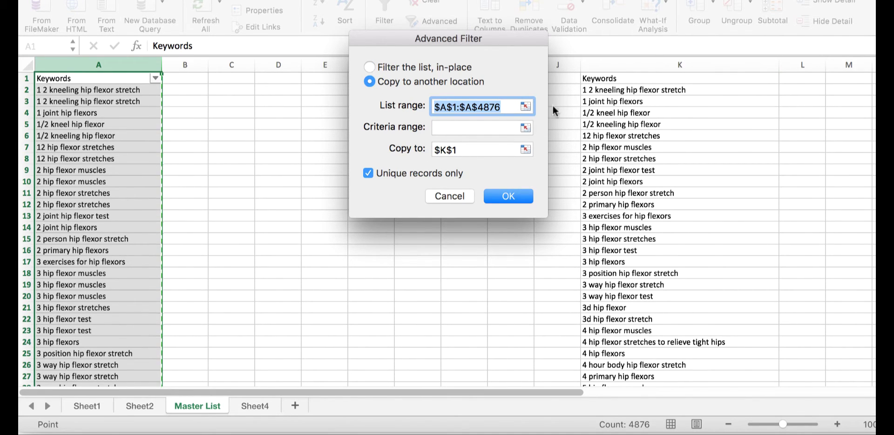
click(453, 195)
Check the number of keywords in the original column A against the filtered copy in column K
click(623, 77)
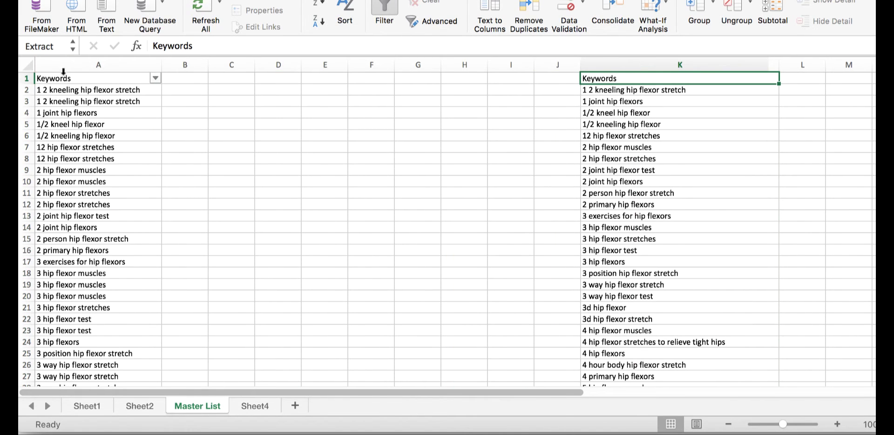
click(80, 68)
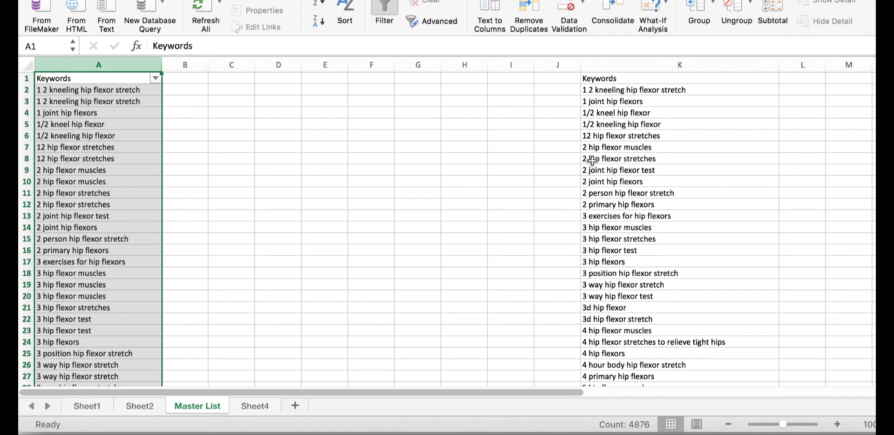
super+click(640, 63)
click(640, 63)
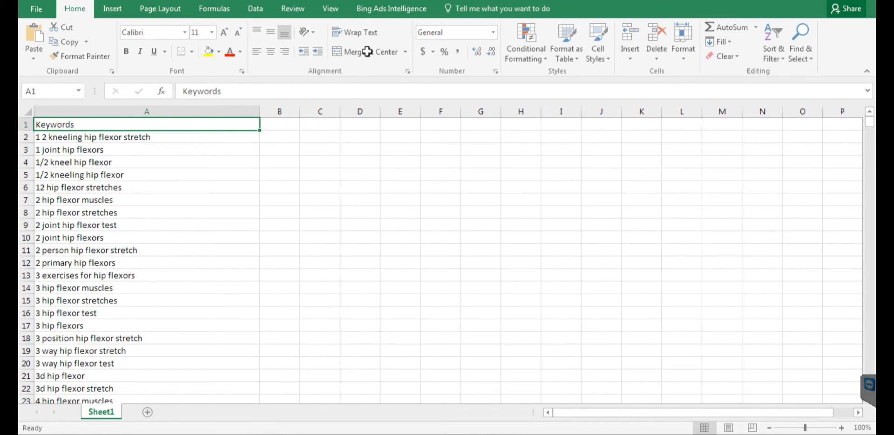
click(374, 9)
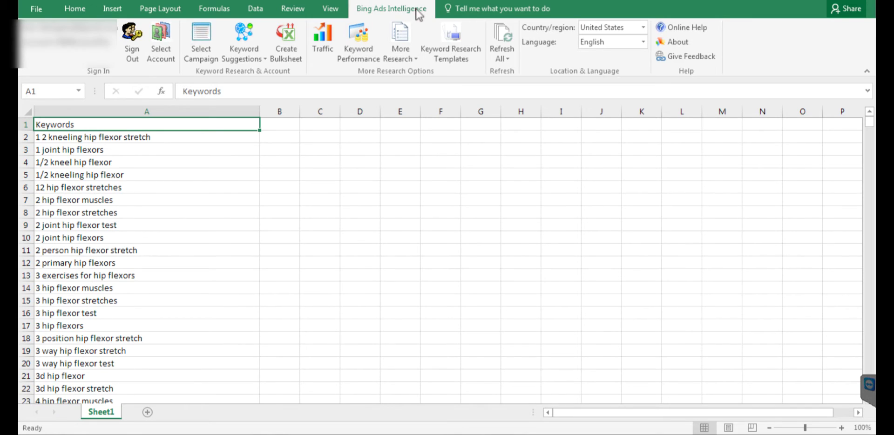
click(242, 52)
click(176, 107)
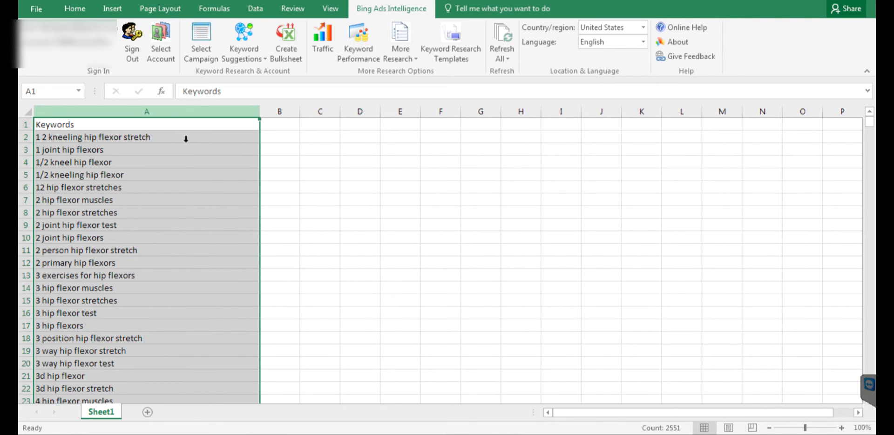
click(204, 141)
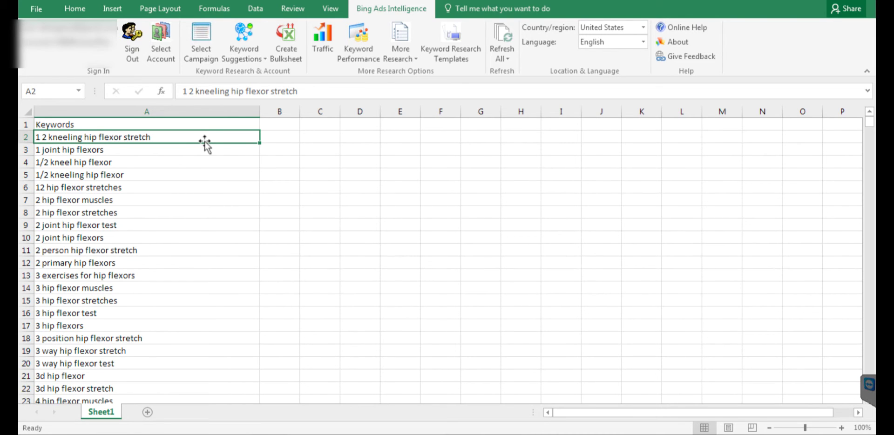
click(202, 110)
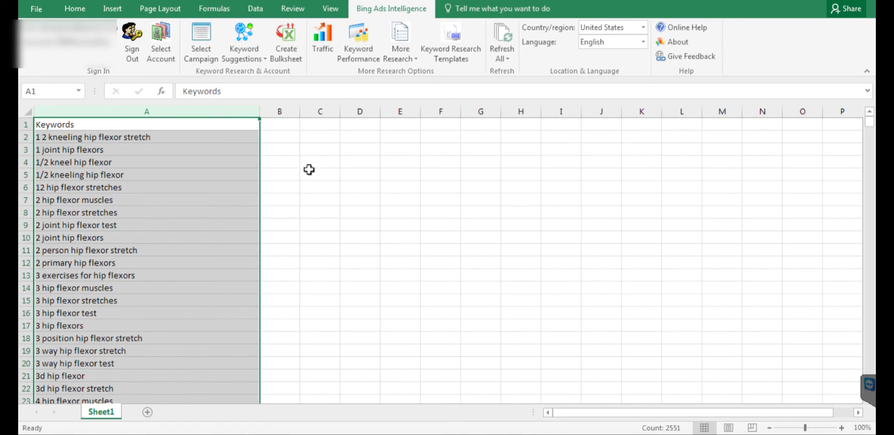
click(360, 38)
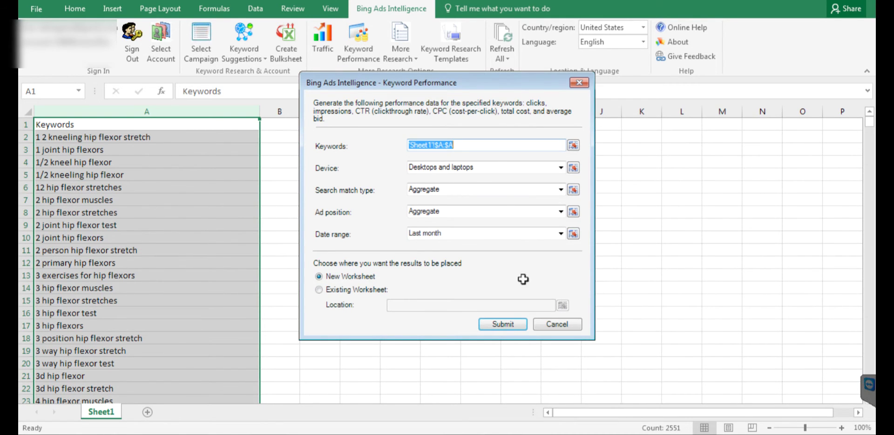
click(568, 324)
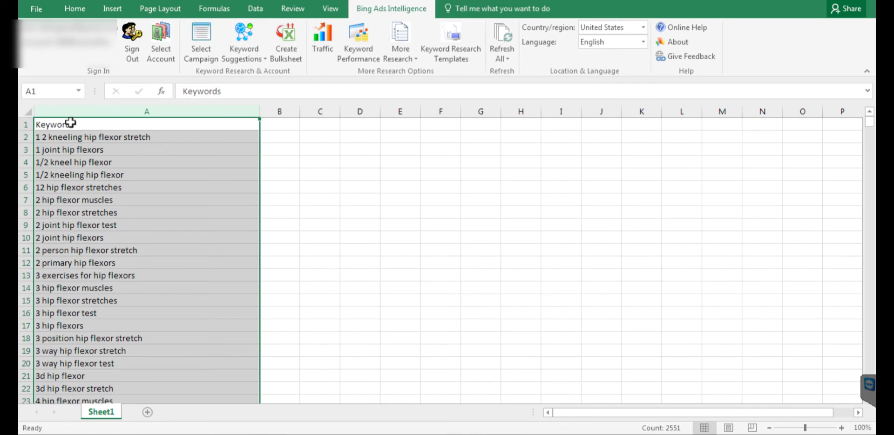
Delete the Keywords header row from Sheet1 and keep the whole keyword column selected
click(22, 124)
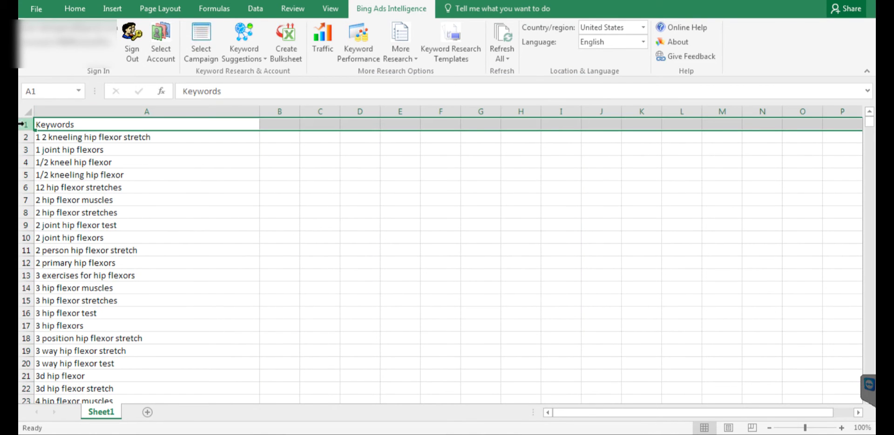
right_click(22, 124)
click(51, 227)
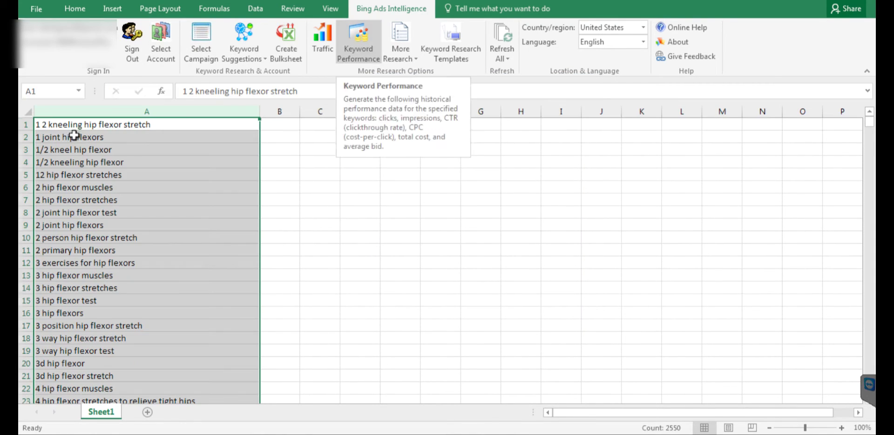
Generate a Keyword Performance report for column A in a new worksheet, using desktops and laptops, aggregate match and position, and last month
click(353, 45)
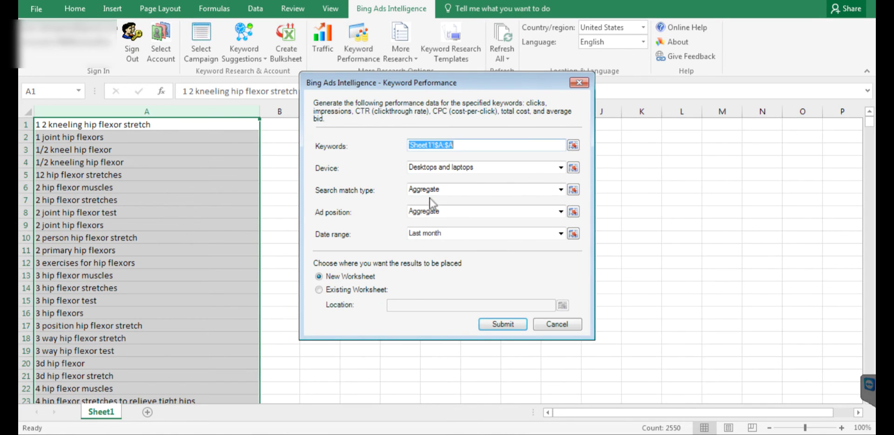
click(502, 324)
click(505, 325)
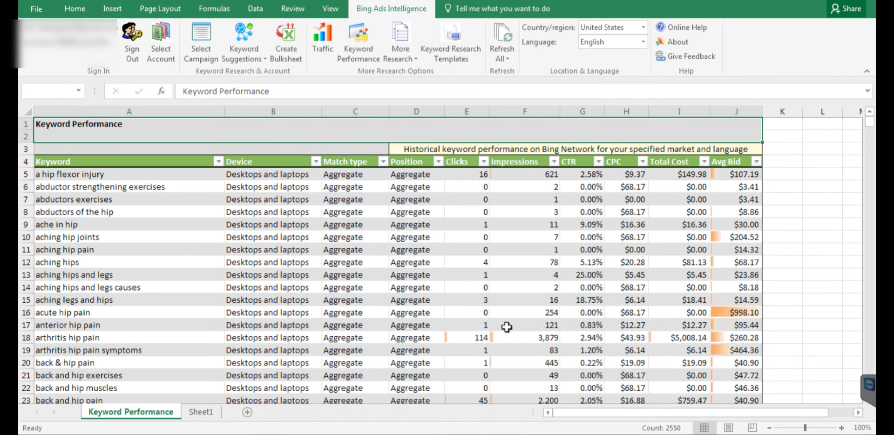
Sort the Keyword Performance table by Impressions from largest to smallest
click(529, 170)
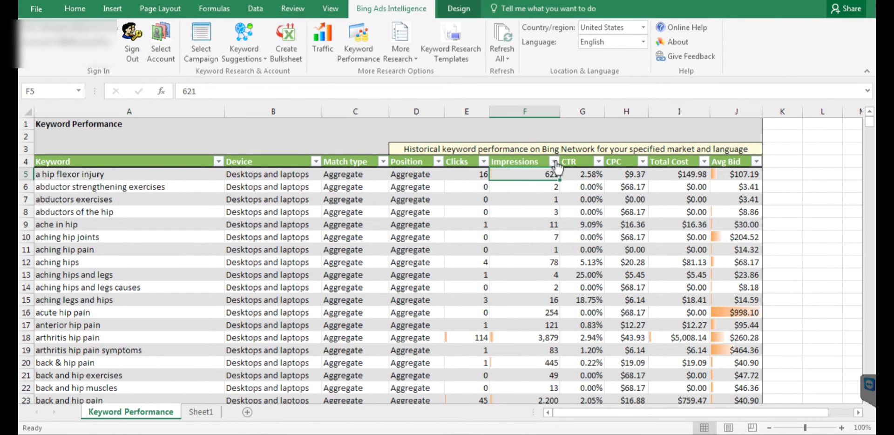
click(553, 162)
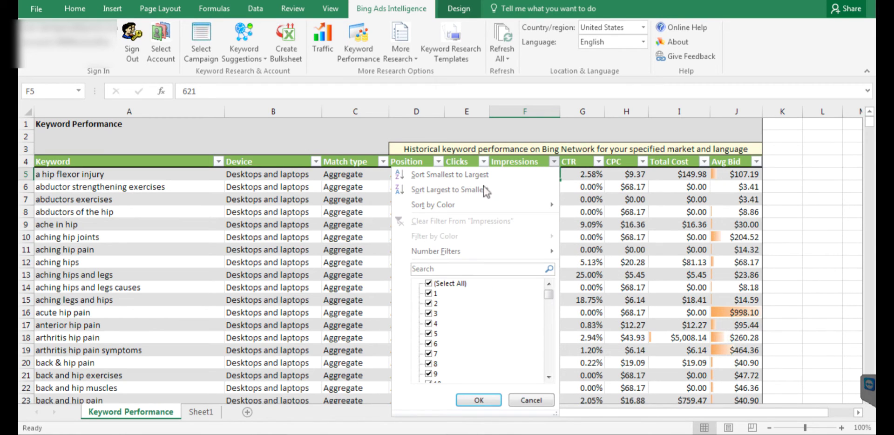
click(438, 191)
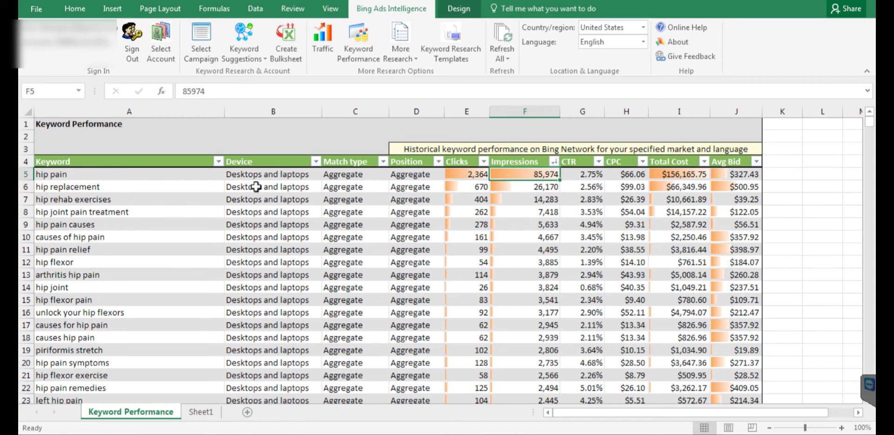
Examine the top keywords in the Keyword Performance table and their impressions
click(109, 173)
click(87, 188)
click(101, 200)
click(123, 211)
click(100, 226)
click(176, 185)
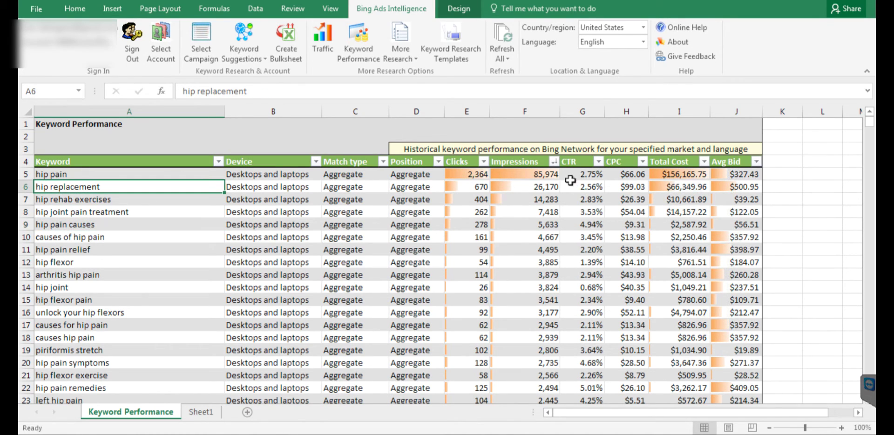
click(528, 174)
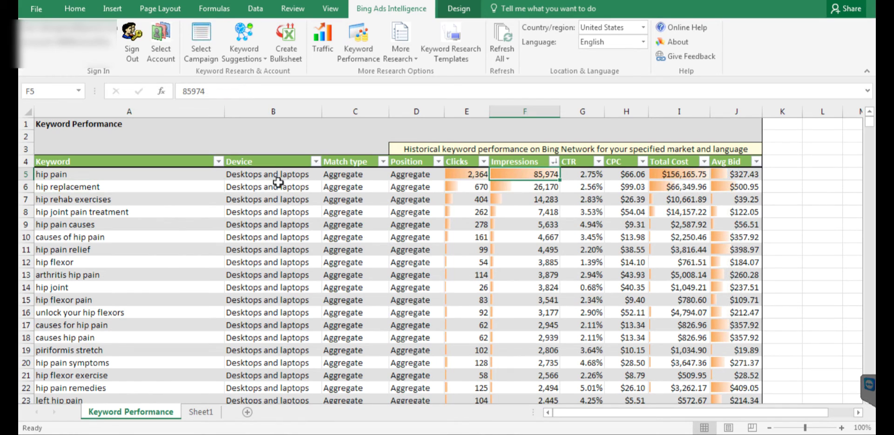
click(73, 173)
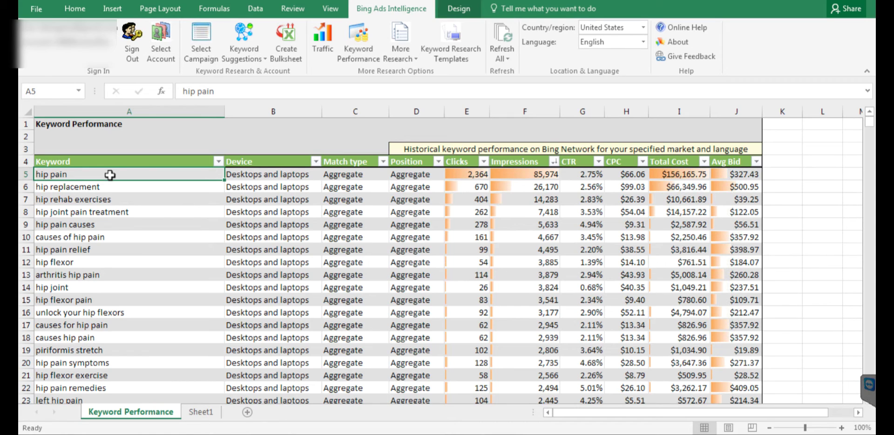
click(95, 188)
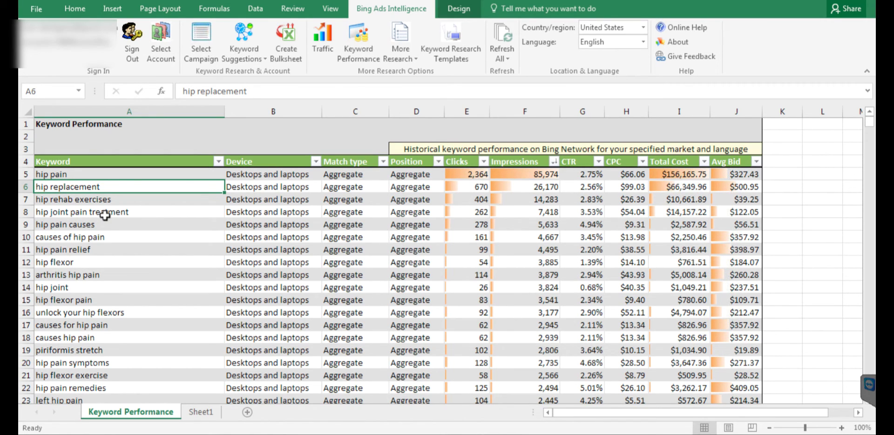
Restore a row above the keyword list on Sheet1 and enter the header Keyword in A1
click(201, 411)
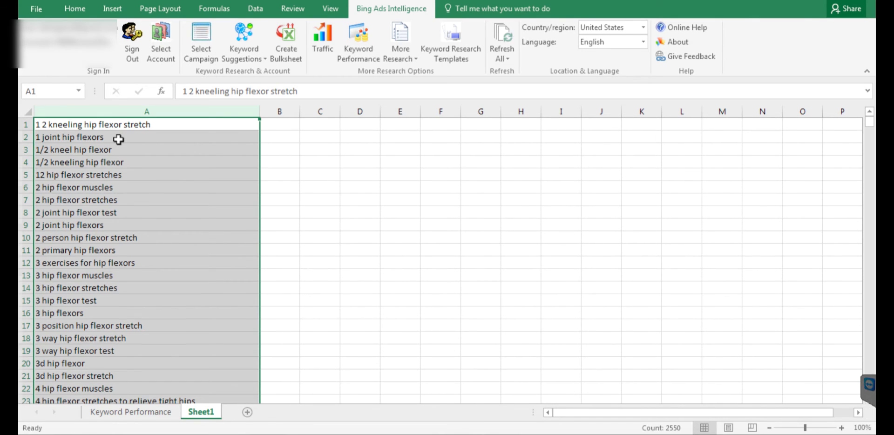
key(ctrl+z)
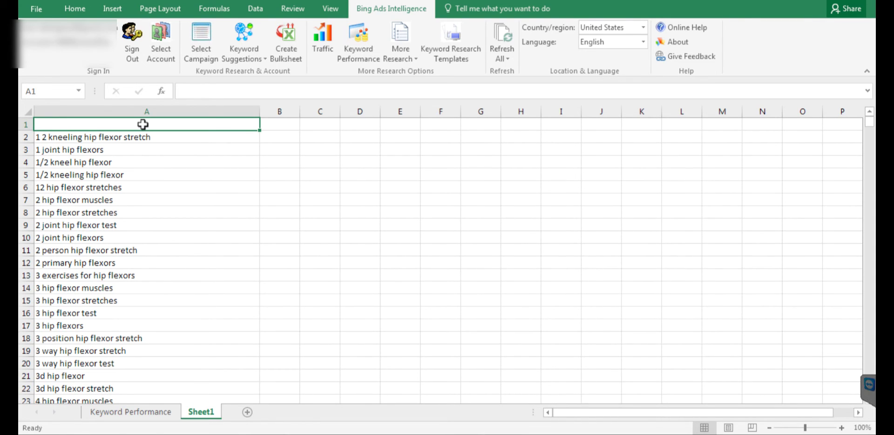
text(Keyword)
key(Return)
click(127, 126)
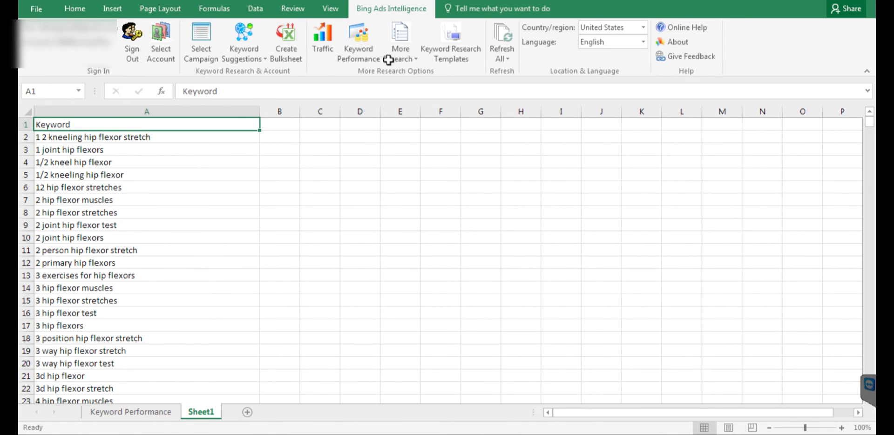
Filter the Keyword column on Sheet1 to show only keywords that contain flexor
click(255, 9)
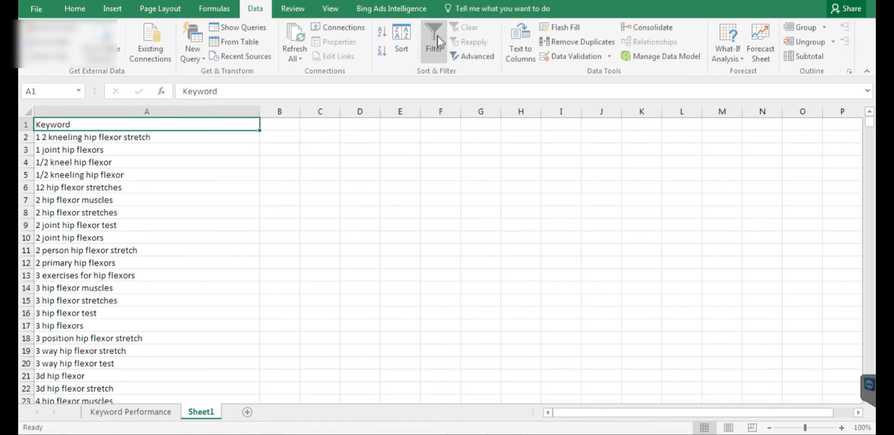
click(437, 42)
click(250, 124)
mouse_move(225, 215)
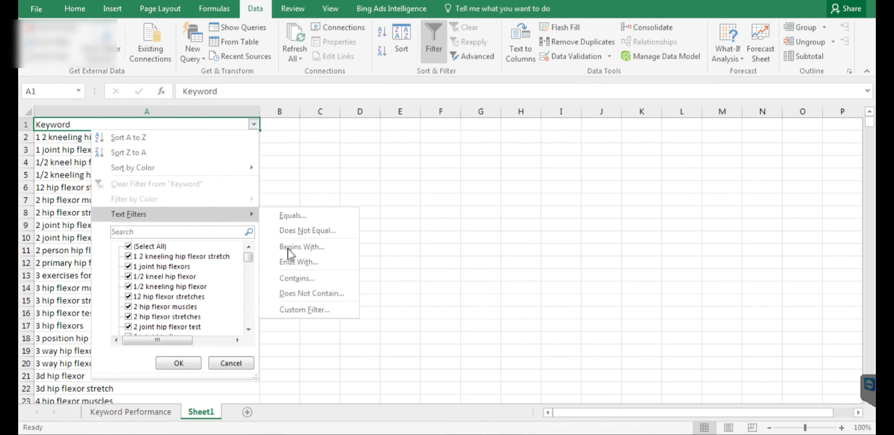
click(286, 279)
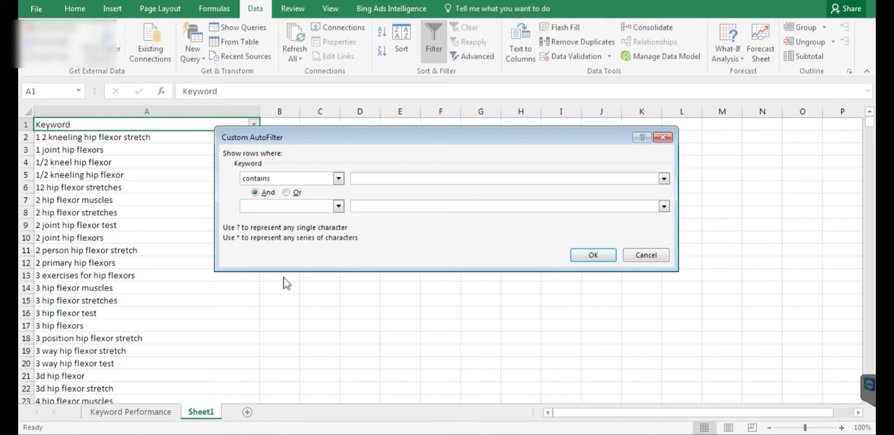
text(flexo)
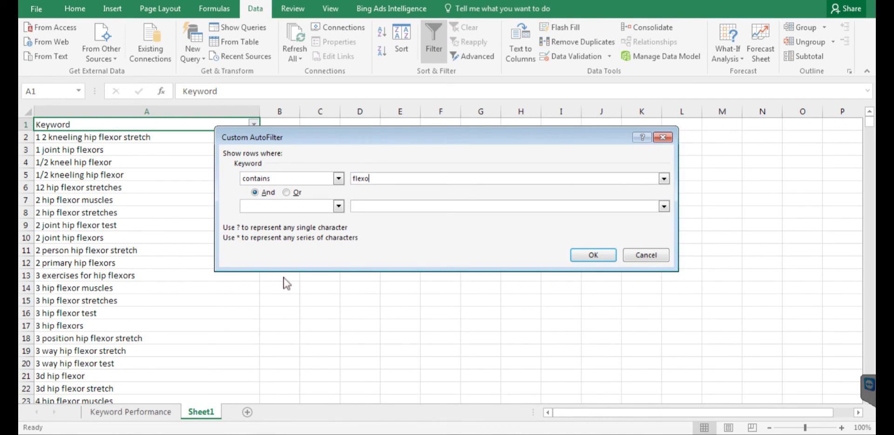
text(r)
click(592, 255)
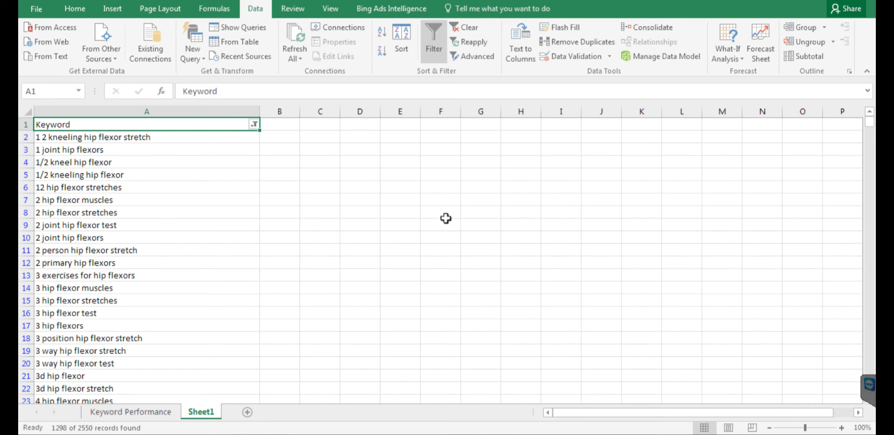
Copy the filtered keywords into A1 of a new worksheet and fit column A to its contents
key(Down)
key(ctrl+shift+Down)
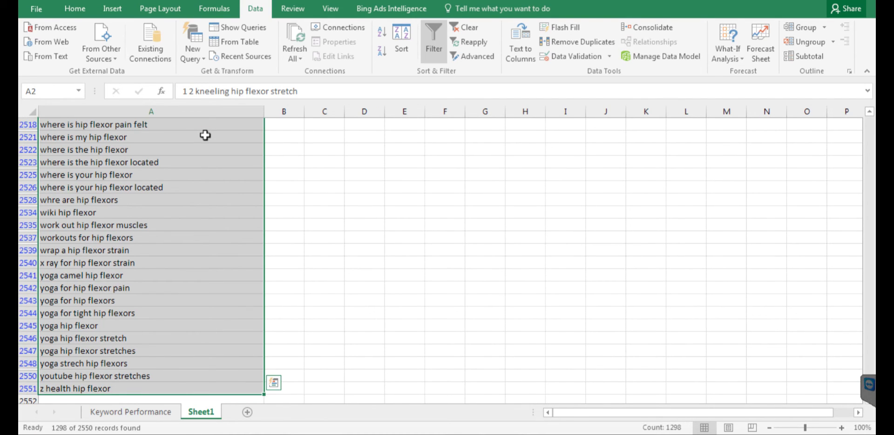
key(ctrl+c)
click(247, 412)
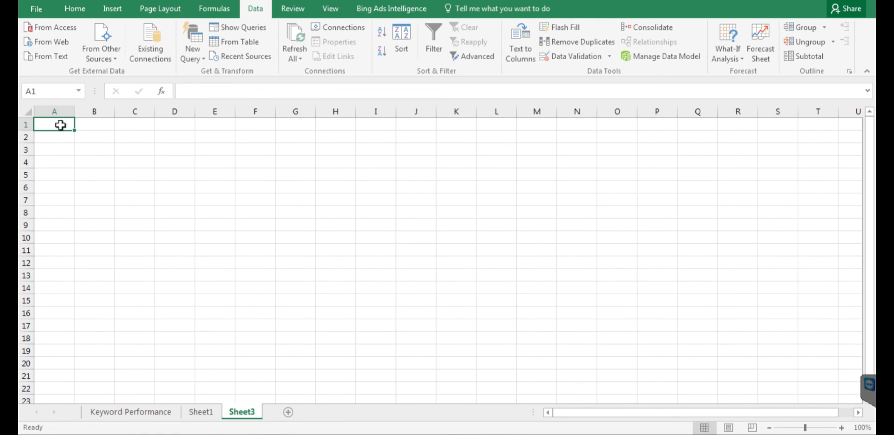
key(ctrl+v)
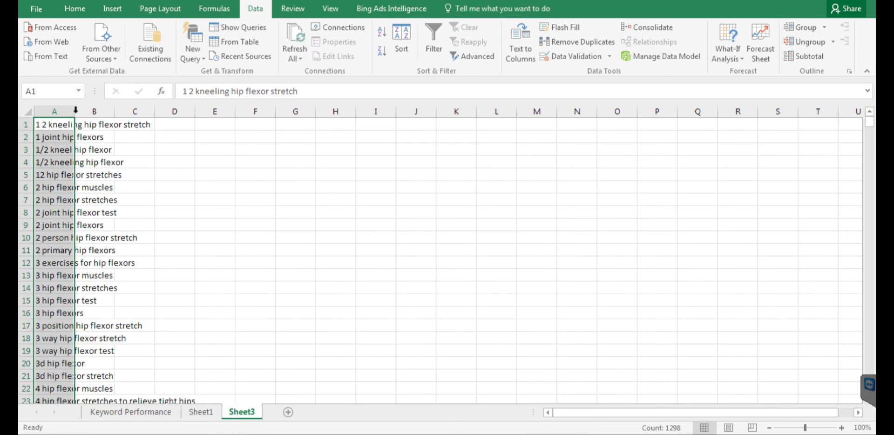
double_click(75, 112)
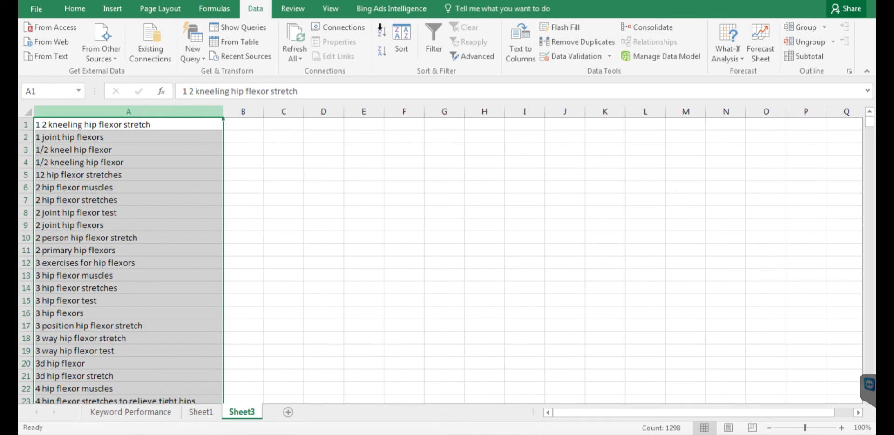
Generate a Keyword Performance report for Sheet3's column A in a new worksheet, with Exact, Phrase and Broad search match types
click(387, 9)
click(363, 42)
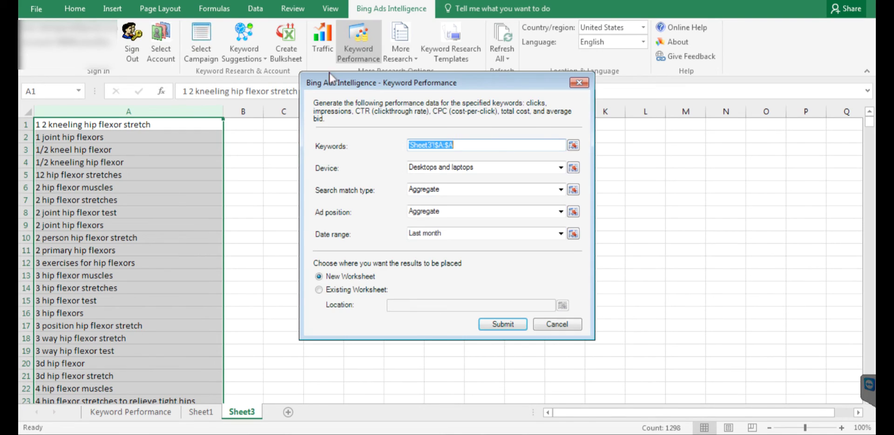
click(561, 189)
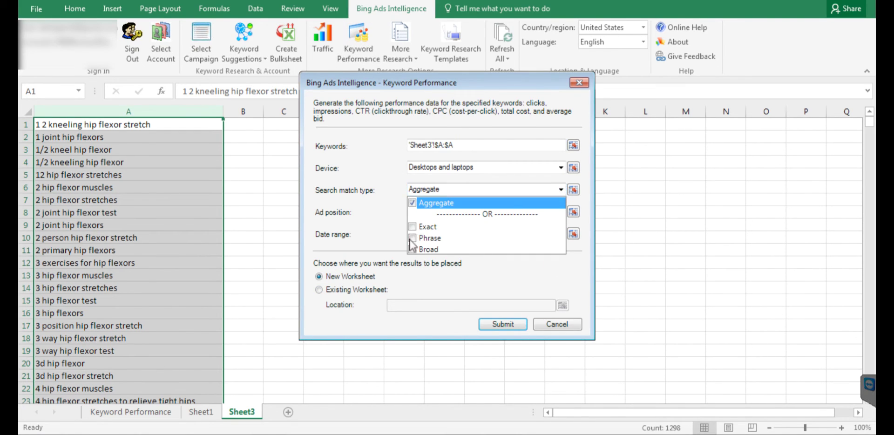
click(412, 238)
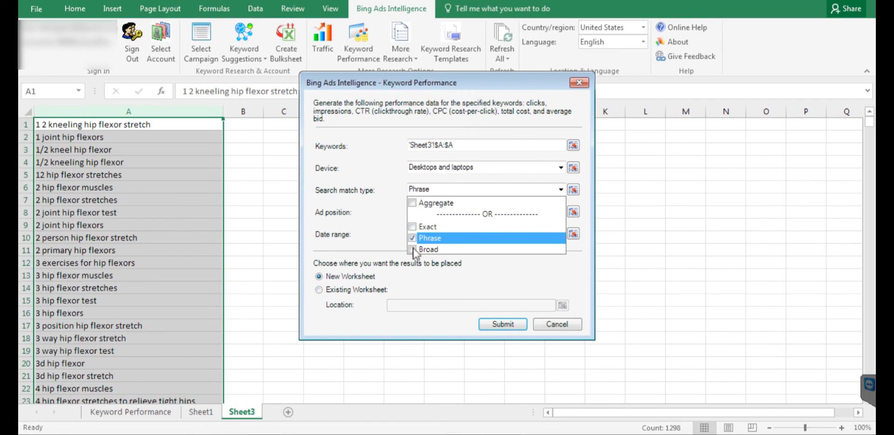
click(413, 248)
click(412, 228)
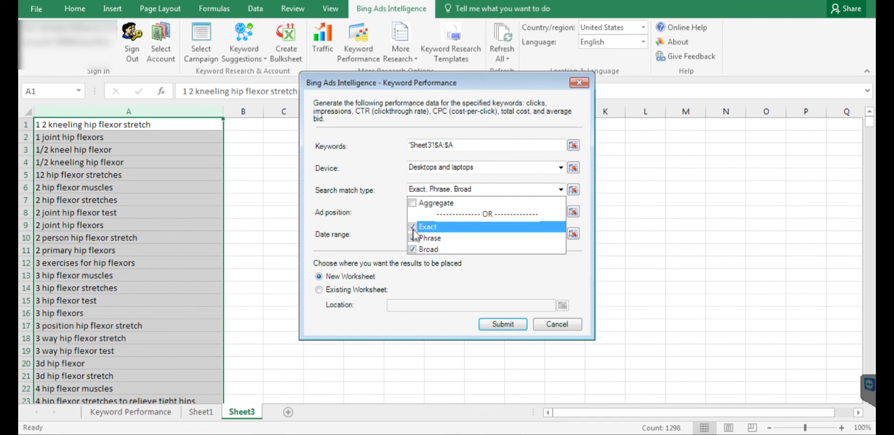
click(507, 325)
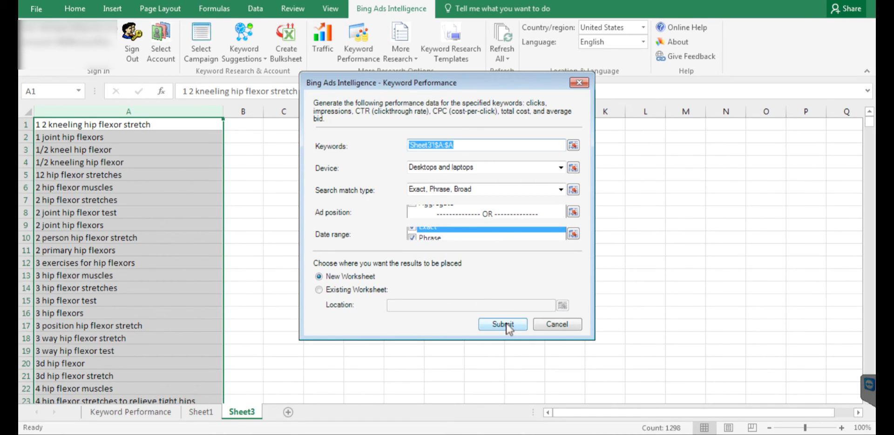
click(505, 323)
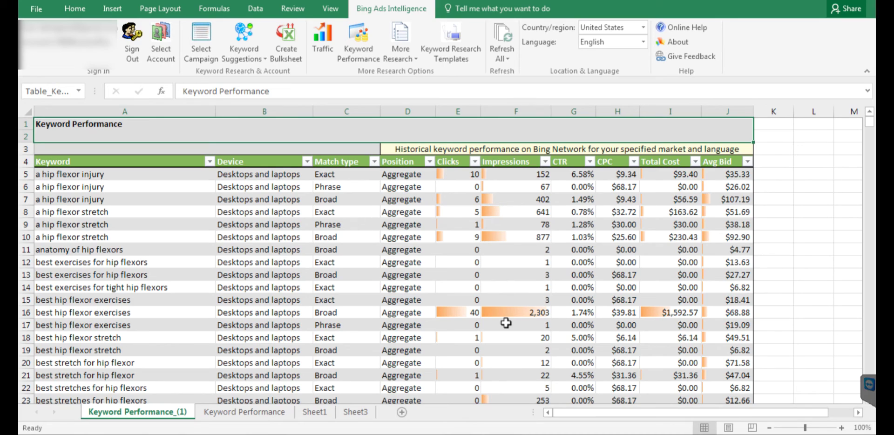
Sort the new Keyword Performance table by Impressions from largest to smallest
click(529, 161)
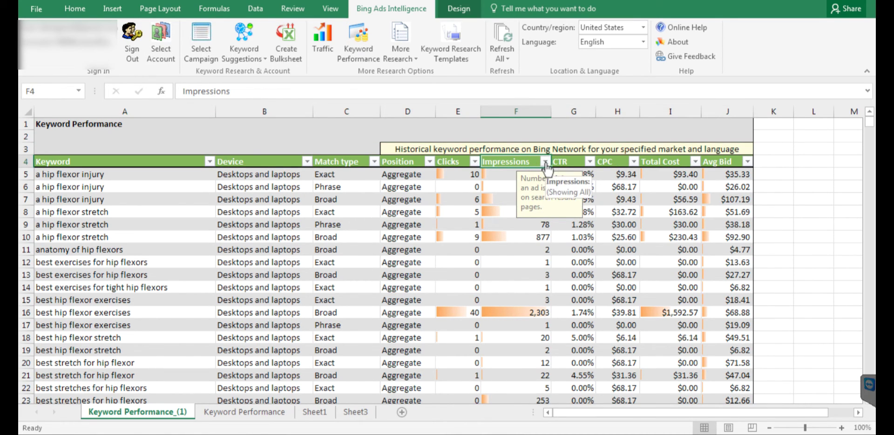
click(544, 161)
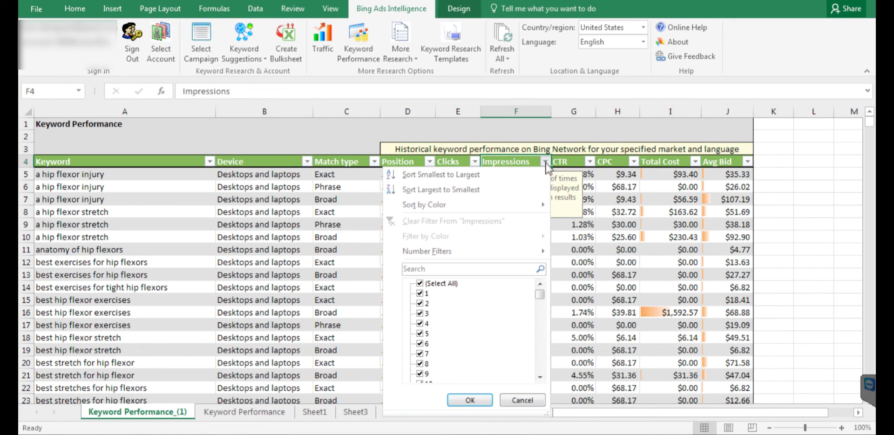
click(423, 189)
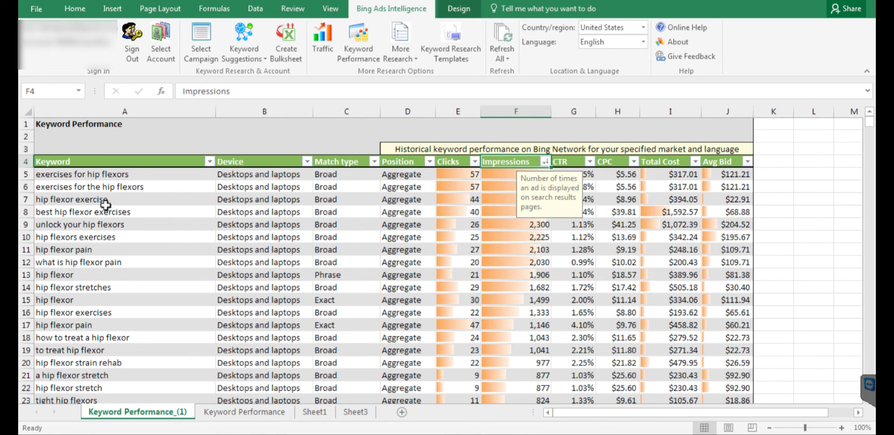
Look at the source keywords on Sheet3 and examine the highest-impression keywords and their match types in the Keyword Performance_(1) table
click(148, 226)
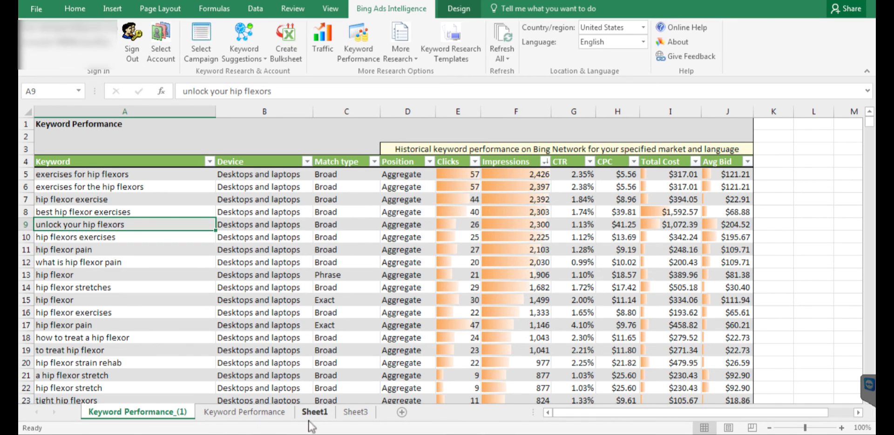
click(353, 411)
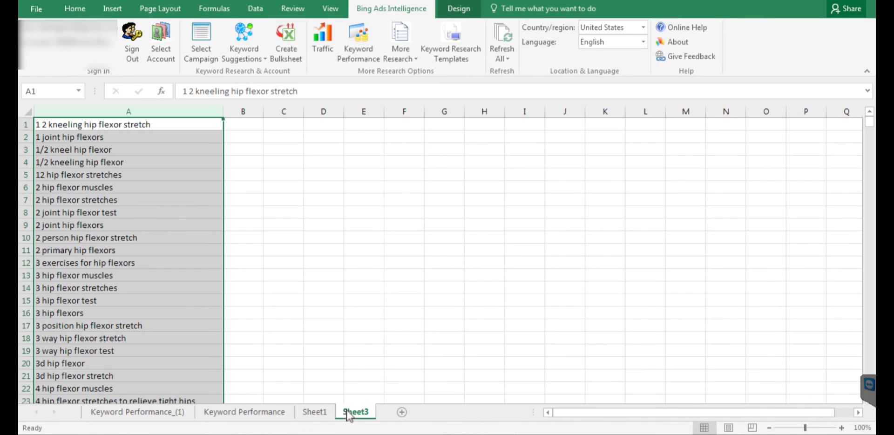
ctrl+click(173, 415)
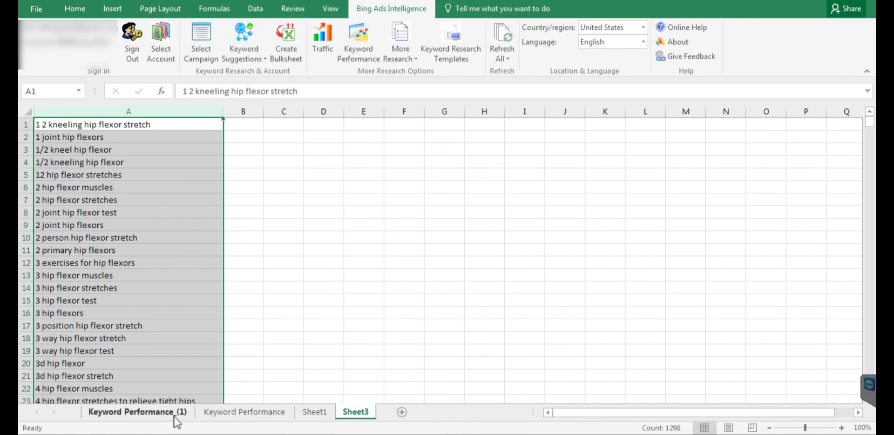
click(175, 416)
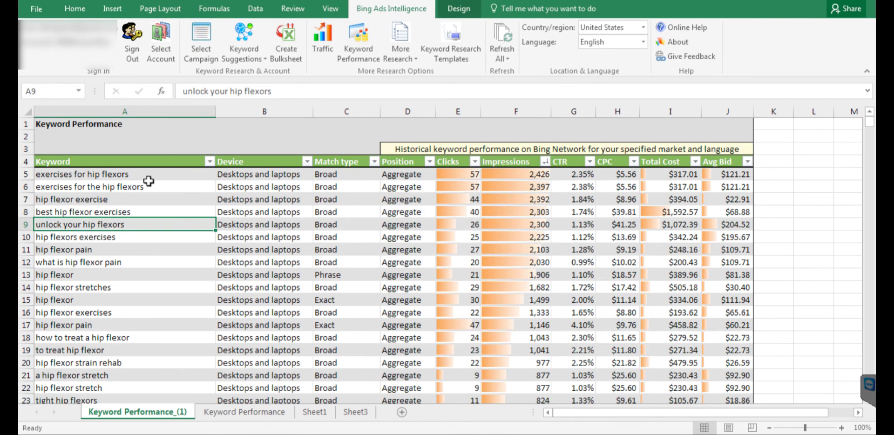
key(Up)
key(Up)
key(Up)
key(Down)
key(Down)
key(Down)
key(Down)
key(Down)
key(Down)
key(Down)
key(Down)
key(Down)
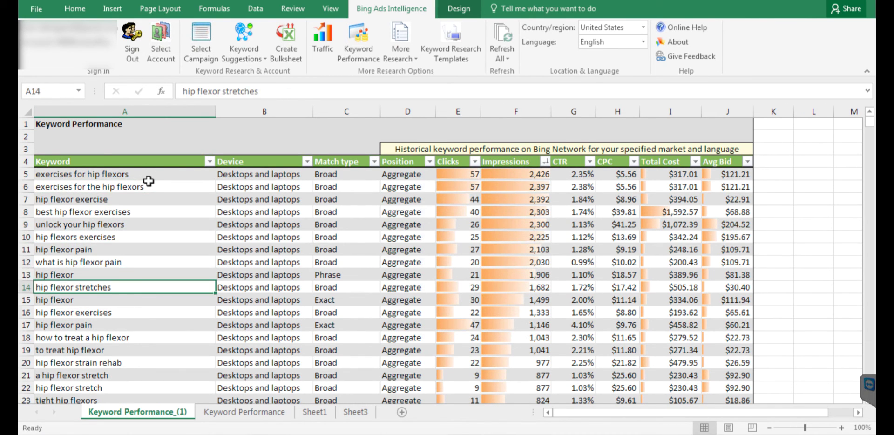
key(Down)
key(Down)
key(Down)
key(Down)
key(Down)
key(Down)
key(Down)
key(Down)
key(Down)
key(Down)
key(Down)
key(Down)
key(Down)
key(Down)
key(Down)
key(Down)
key(Down)
key(Down)
key(Down)
key(Down)
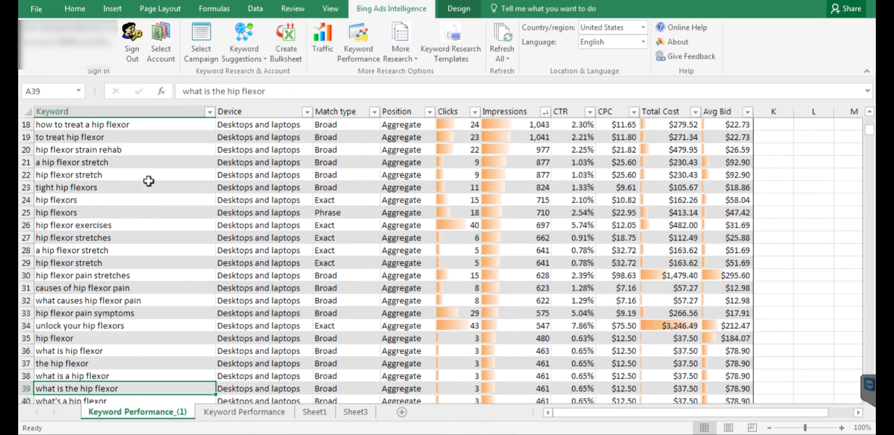
key(Down)
key(Down)
key(Down)
key(Down)
key(Down)
key(Down)
key(Down)
key(Down)
key(Down)
key(Down)
key(Down)
key(Down)
key(Down)
key(Down)
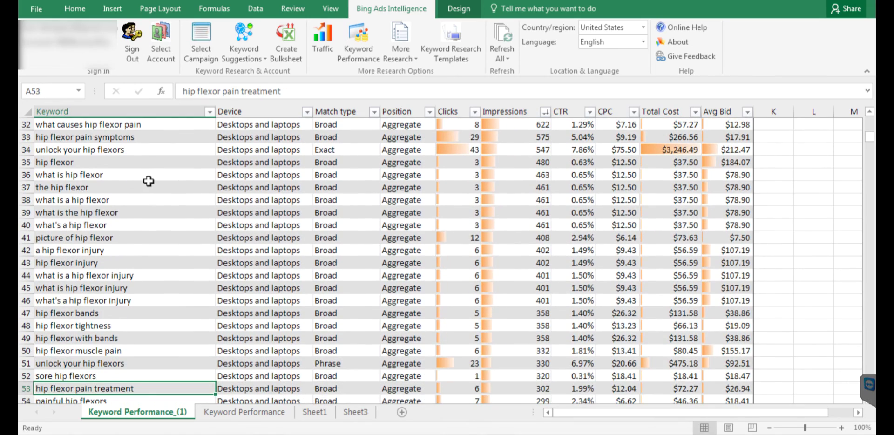
key(Down)
key(Down)
key(Down)
key(Down)
key(Down)
key(Down)
key(Down)
key(Down)
key(Down)
key(Down)
key(Down)
key(Down)
key(Down)
key(Down)
key(Down)
key(Down)
key(Down)
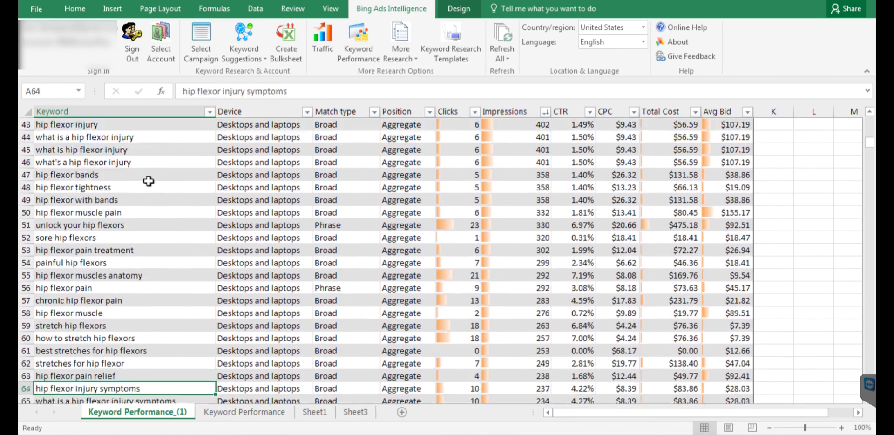
key(Down)
key(Down)
key(Down)
key(Down)
key(Down)
key(Down)
key(Down)
key(Down)
key(Down)
key(Down)
key(Down)
key(Down)
key(Down)
key(Down)
key(Down)
key(Down)
key(Down)
key(Down)
key(Down)
key(Down)
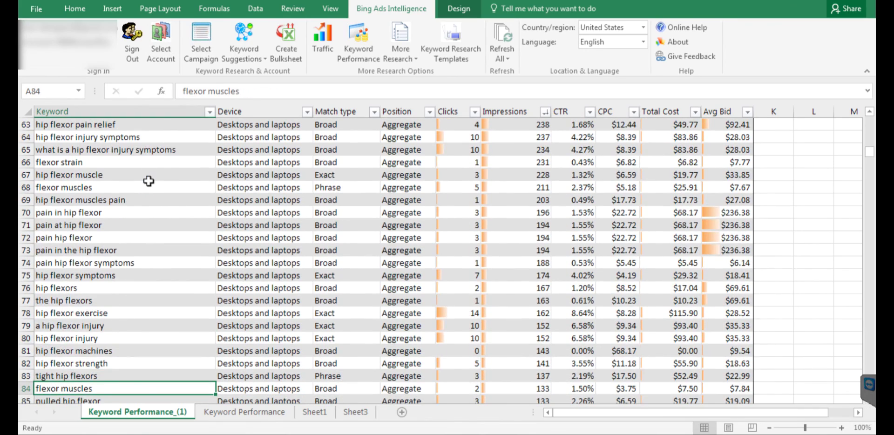
key(Down)
key(Down)
key(Down)
key(Down)
key(Down)
key(Down)
key(Down)
key(Up)
key(Up)
key(Up)
key(Up)
key(Up)
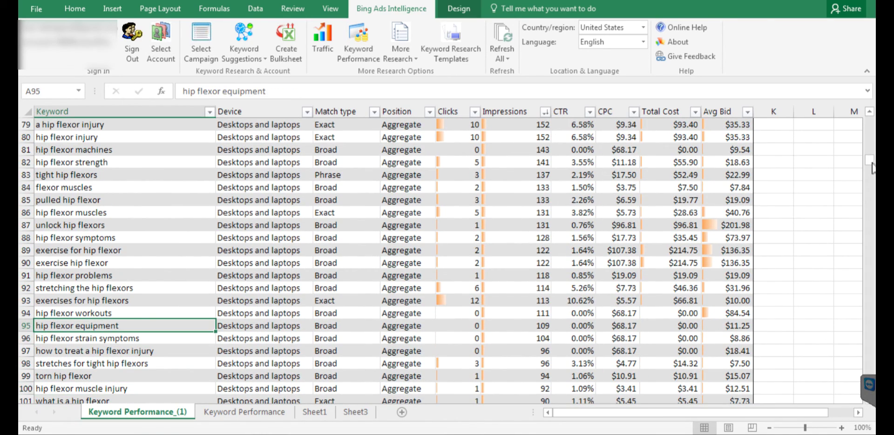
Sort the Keyword Performance_(1) table by Impressions from smallest to largest
drag(871, 160, 870, 115)
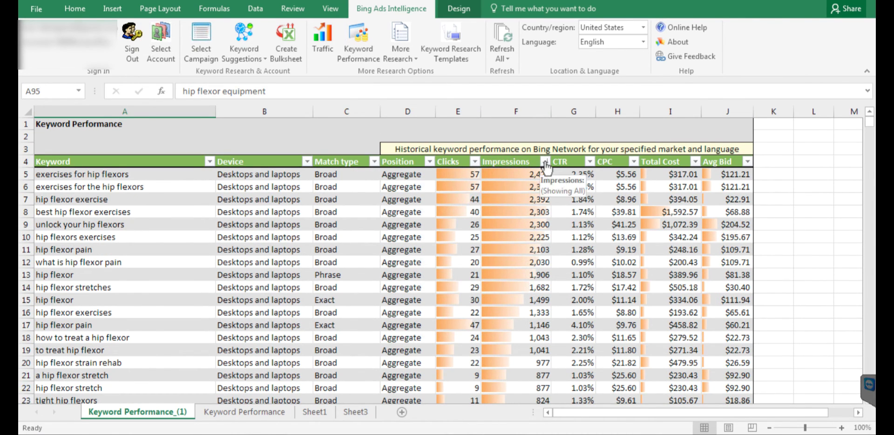
click(544, 162)
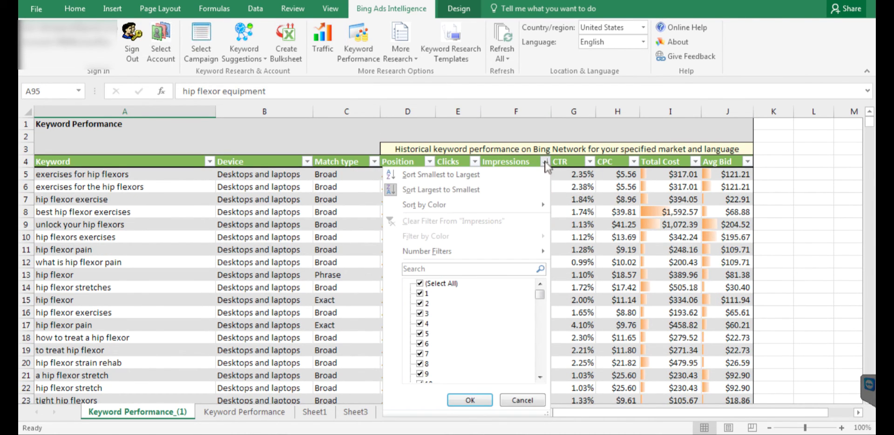
click(406, 176)
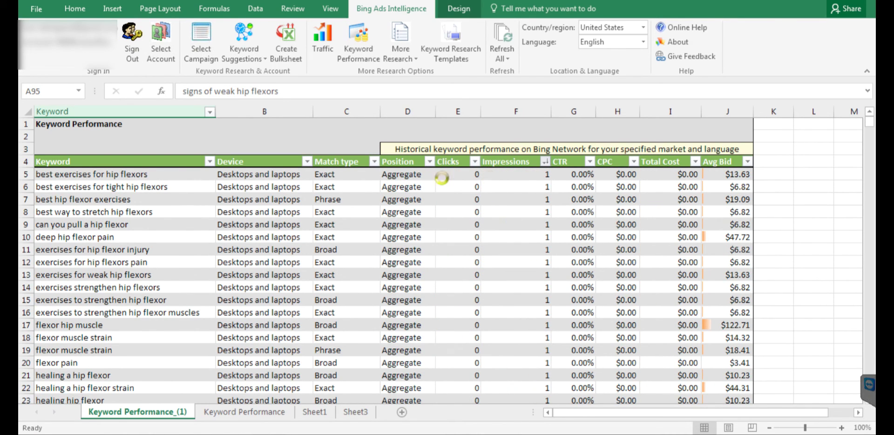
Examine the keywords with the fewest impressions in the Keyword Performance_(1) table
click(150, 177)
key(Down)
key(Down)
key(Down)
key(Down)
key(Down)
key(Down)
key(Down)
key(Down)
key(Down)
key(Down)
key(Down)
key(Down)
key(Down)
key(Down)
key(Down)
key(Down)
key(Down)
key(Down)
key(Down)
key(Down)
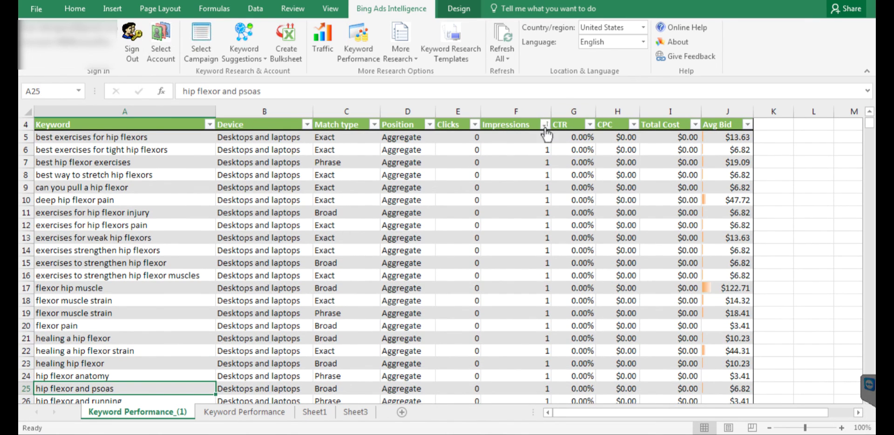
Filter the Keyword Performance_(1) table to rows where Impressions is greater than 300
click(544, 124)
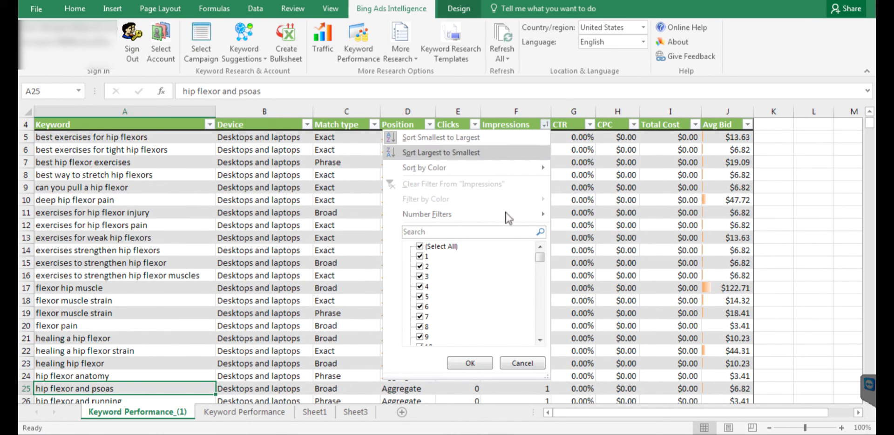
mouse_move(463, 214)
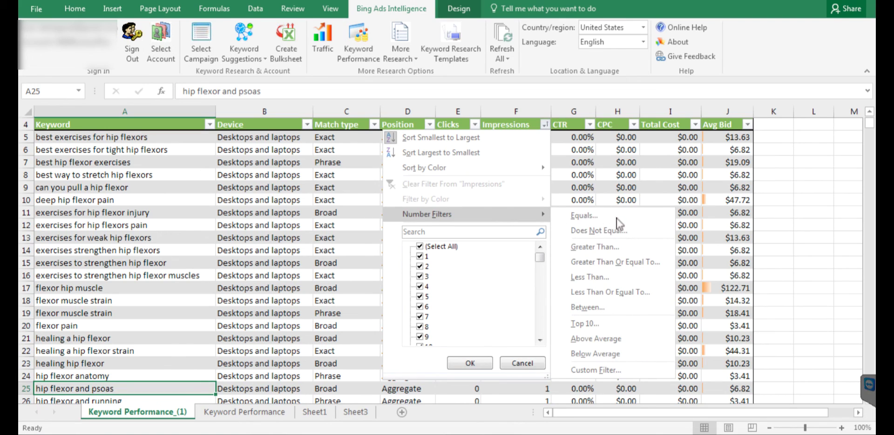
click(589, 247)
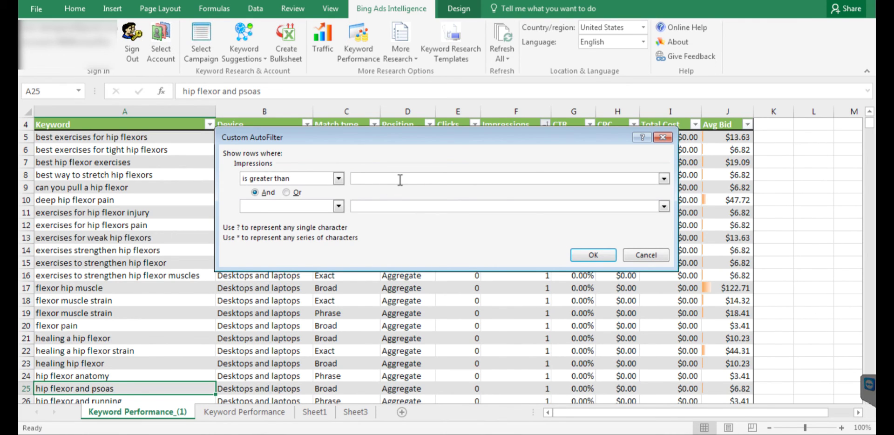
text(300)
click(593, 256)
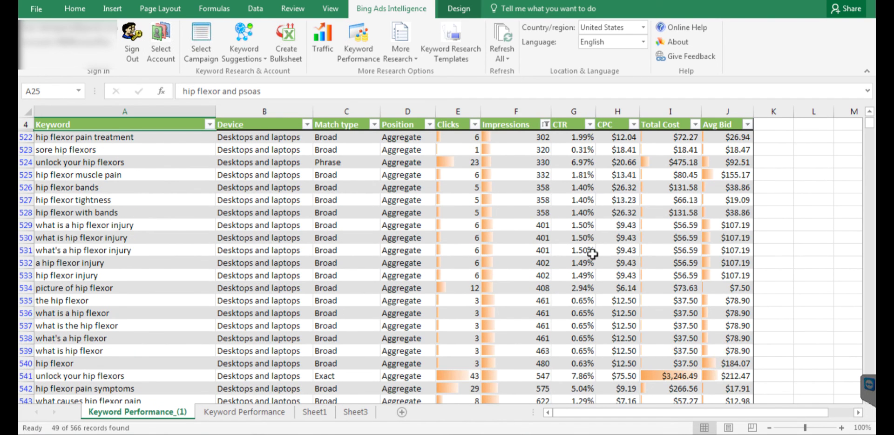
Examine the keywords left in the filtered Keyword Performance_(1) table, going down the Keyword column from its first visible row
click(136, 210)
click(117, 140)
key(Down)
key(Down)
key(Down)
key(Down)
key(Down)
key(Down)
key(Down)
key(Down)
key(Down)
key(Down)
key(Down)
key(Down)
key(Down)
key(Down)
key(Down)
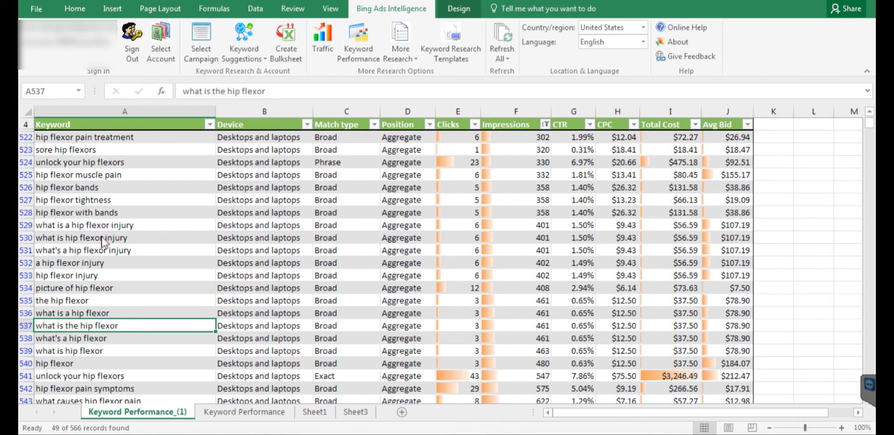
Select all filtered keywords from "hip flexor pain treatment" through "exercises for hip flexors" and bring up the actions for the selection
click(119, 145)
key(Up)
key(Up)
key(Up)
key(Down)
key(Down)
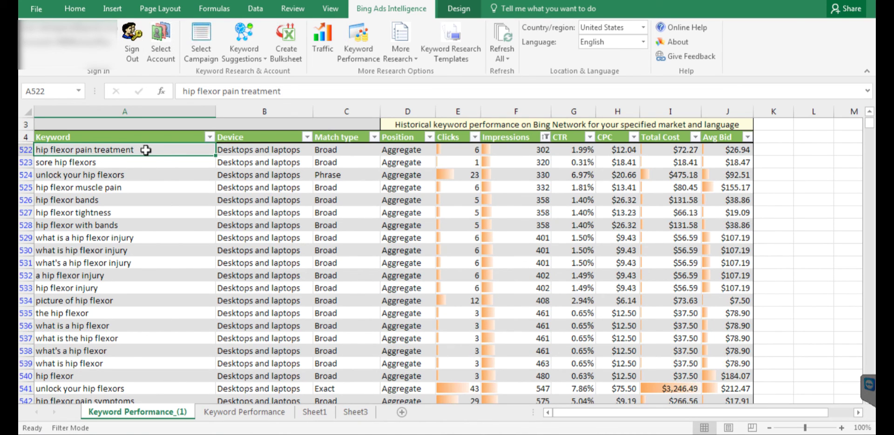
key(shift+Down)
key(shift+Down)
key(shift+Down)
key(shift+Down)
key(shift+Down)
key(shift+Down)
key(shift+Down)
key(shift+Down)
key(shift+Down)
key(shift+Down)
key(shift+Down)
key(shift+Down)
key(shift+Down)
key(shift+Down)
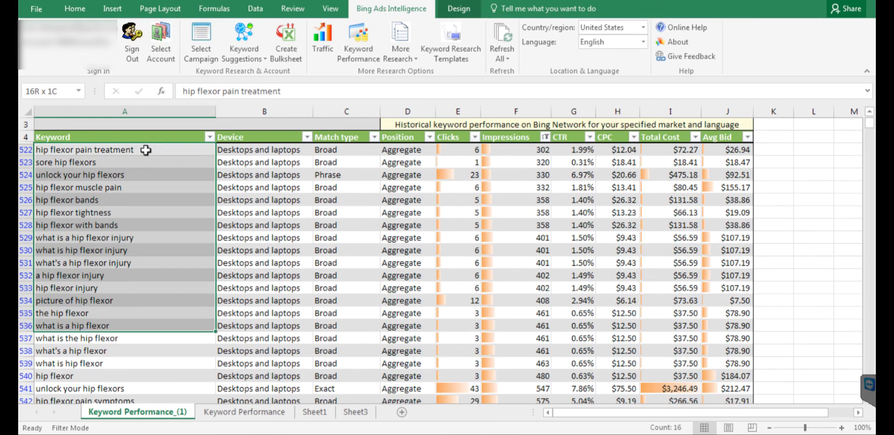
key(shift+Down)
key(shift+Down)
key(shift+Down)
key(shift+Down)
key(shift+Down)
key(shift+Down)
key(shift+Down)
key(shift+Down)
key(shift+Down)
key(shift+Down)
key(shift+Down)
key(shift+Down)
key(shift+Down)
key(shift+Down)
key(shift+Down)
key(shift+Down)
key(shift+Down)
key(shift+Down)
key(shift+Down)
key(shift+Down)
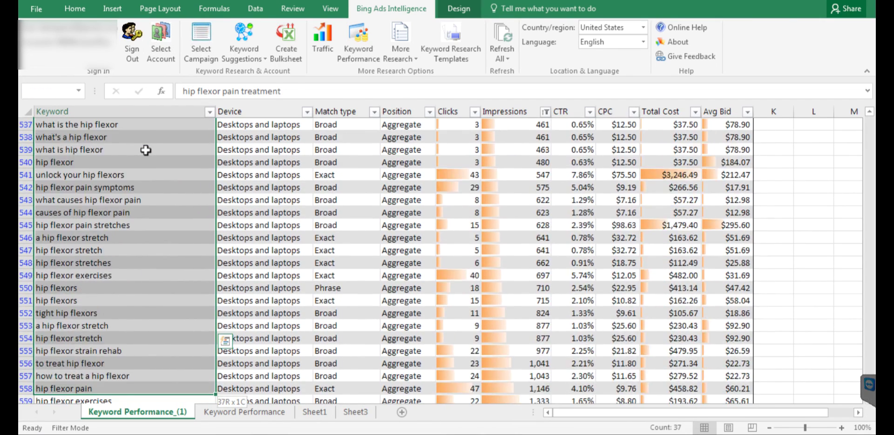
key(shift+Down)
key(shift+Down)
key(shift+Down)
key(shift+Down)
key(shift+Down)
key(shift+Down)
key(shift+Down)
key(shift+Down)
key(shift+Down)
key(shift+Down)
key(shift+Down)
key(shift+Down)
key(shift+Down)
key(shift+Down)
key(shift+Down)
key(shift+Down)
key(shift+Down)
key(shift+Down)
key(shift+Down)
key(shift+Down)
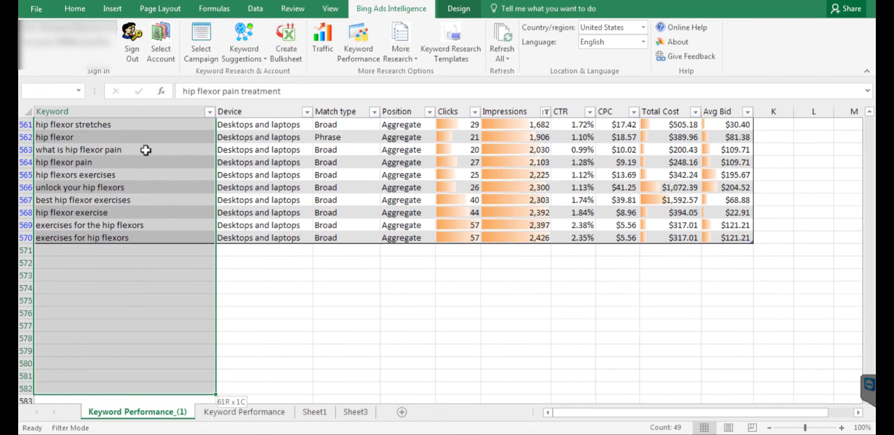
key(shift+Up)
key(shift+Up)
key(shift+Up)
key(shift+Up)
key(shift+Up)
key(shift+Up)
key(shift+Up)
key(shift+Up)
key(shift+Up)
key(shift+Up)
key(shift+Up)
key(shift+Up)
key(shift+Up)
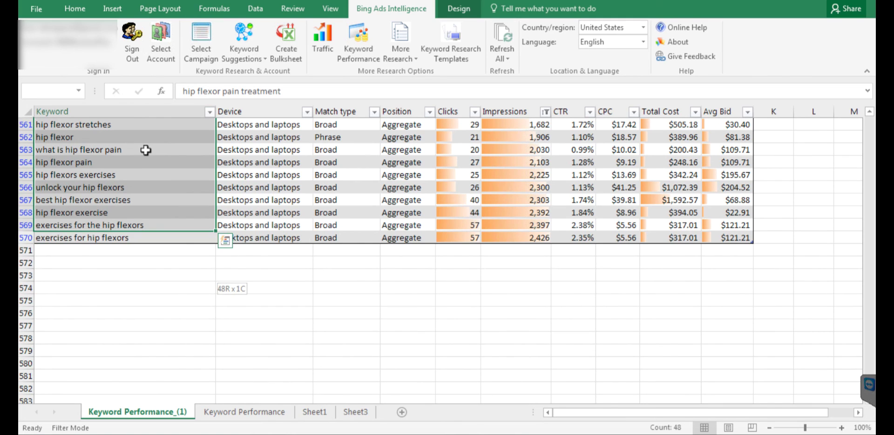
key(shift+Down)
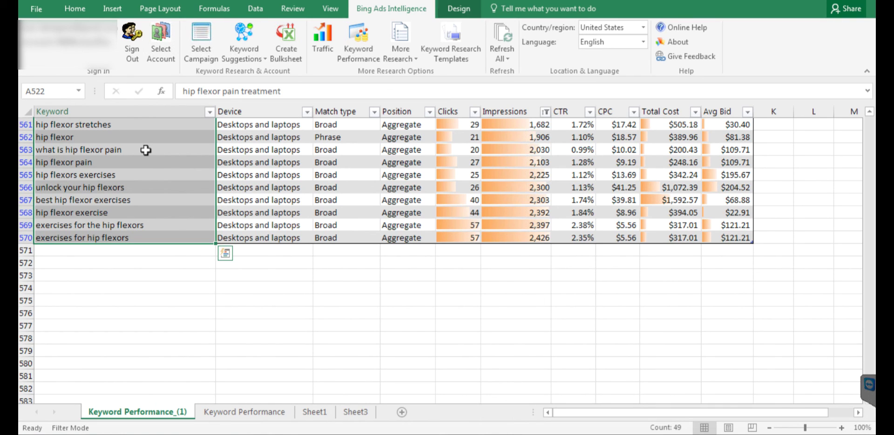
right_click(146, 151)
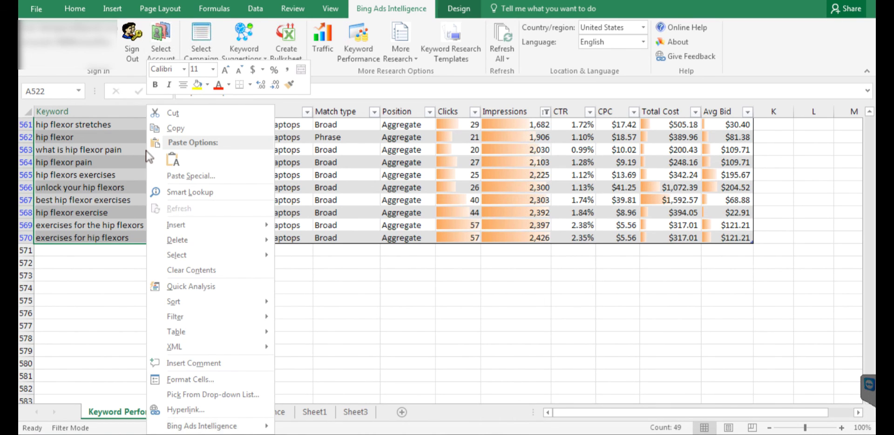